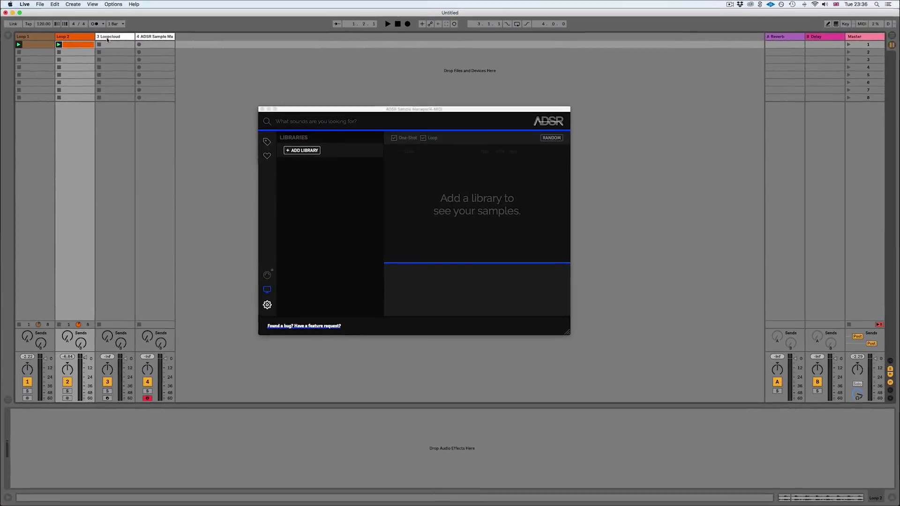
# Step: Place the ADSR window beside Loopcloud, then check the Audio Units plugins in Live's browser
pyautogui.moveTo(317, 109); pyautogui.dragTo(453, 102)
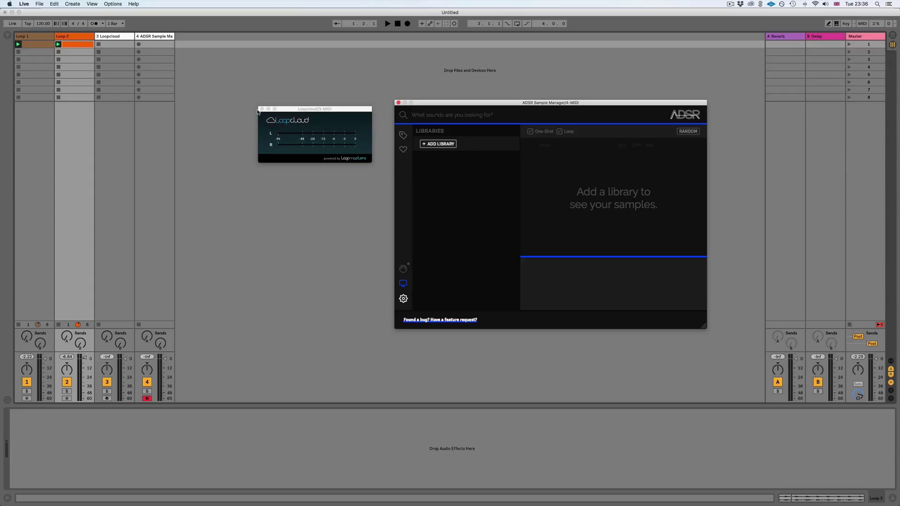
pyautogui.moveTo(313, 109); pyautogui.dragTo(316, 106)
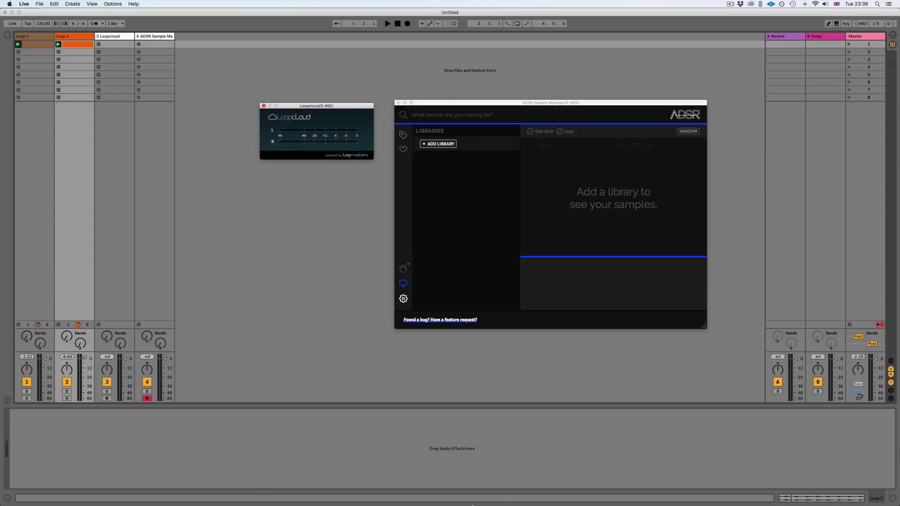
pyautogui.moveTo(628, 501)
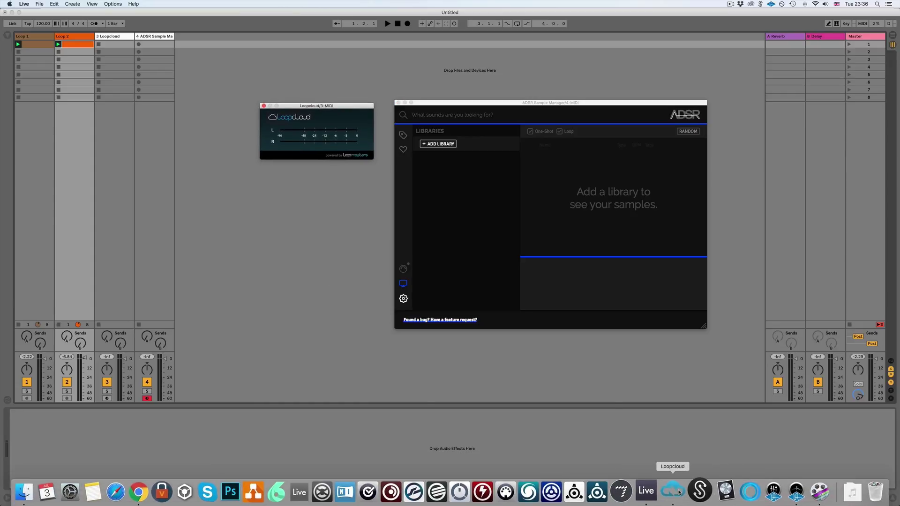
pyautogui.click(10, 35)
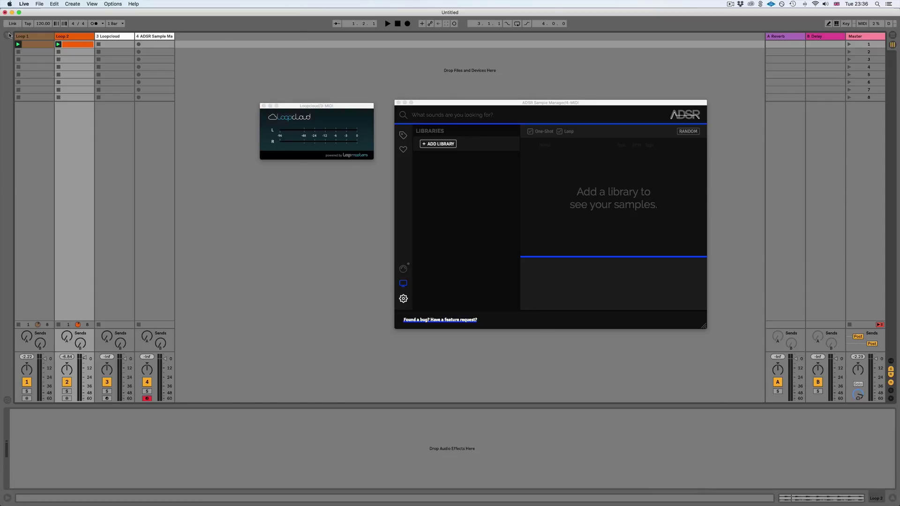
pyautogui.click(10, 35)
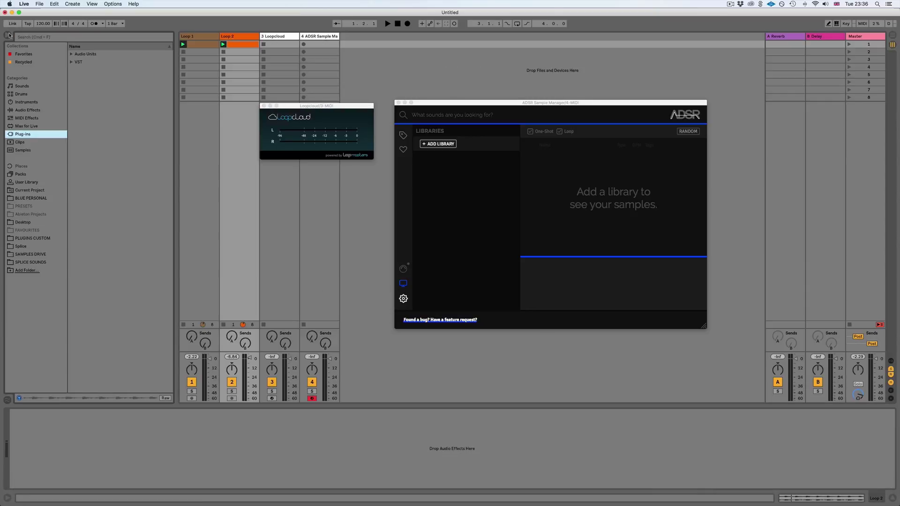
pyautogui.click(72, 54)
pyautogui.click(72, 54)
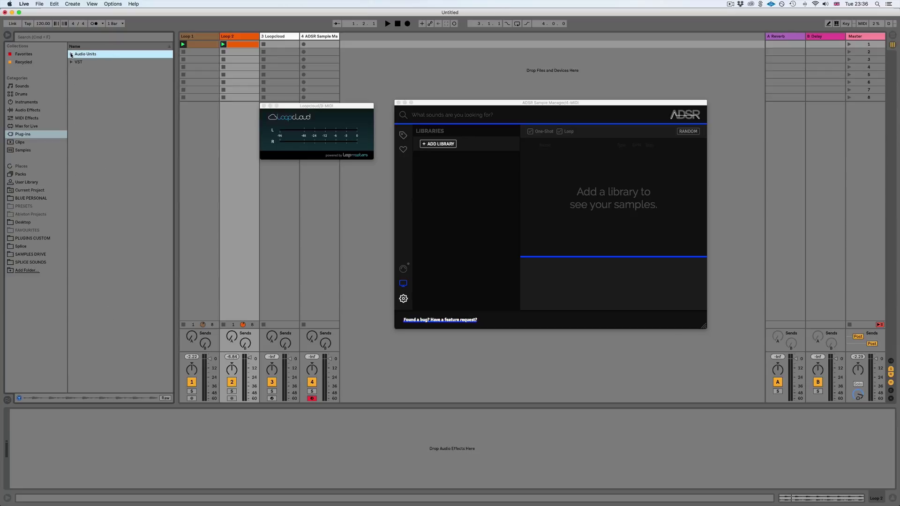
pyautogui.click(8, 35)
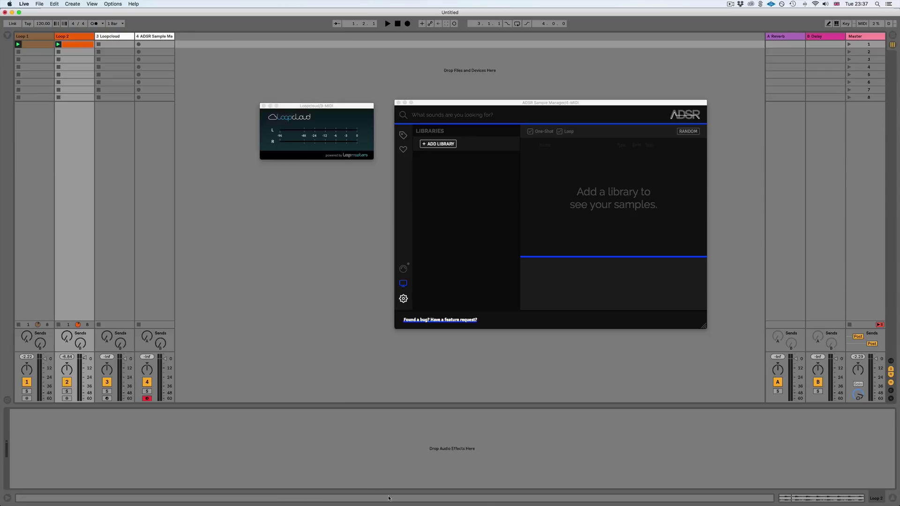
# Step: Load RCT_128_C_Froop_Synth2.wav in Loopcloud and start Live's transport so it plays in sync
pyautogui.moveTo(512, 492)
pyautogui.click(672, 490)
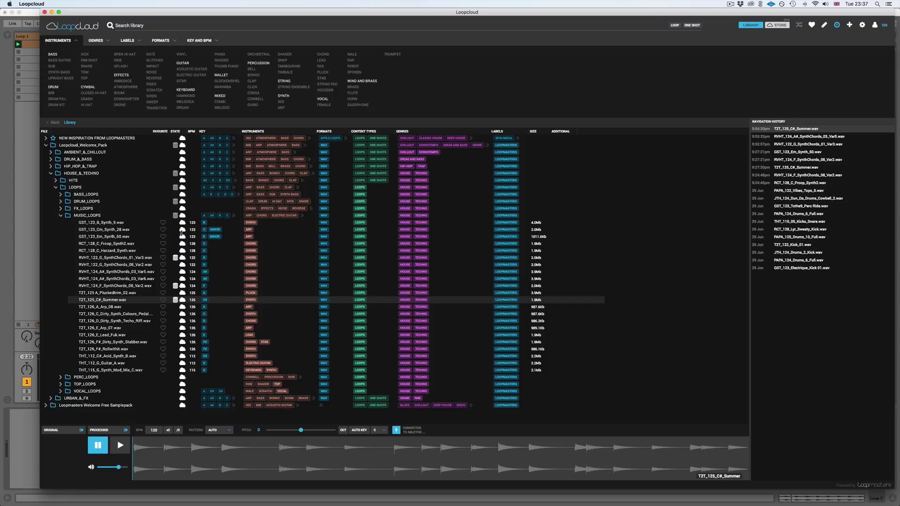
pyautogui.click(115, 243)
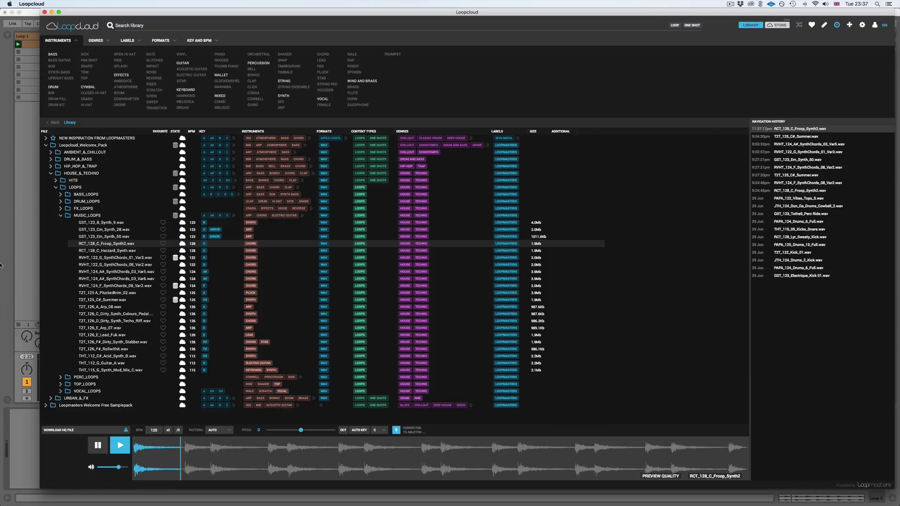
pyautogui.click(15, 232)
pyautogui.press('space')
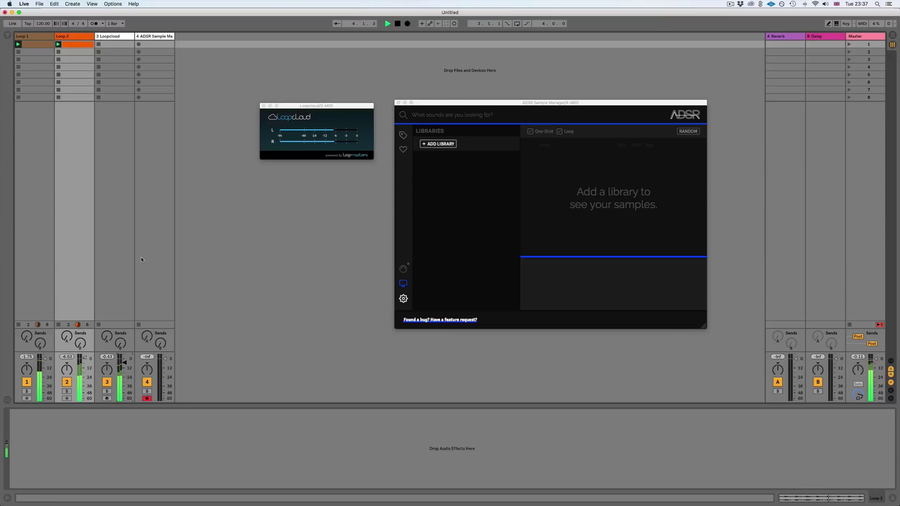
# Step: Stop Live and audition MUSIC_LOOPS from GST_123_Cm_Synth_28.wav through to RVHT_122_G_SynthChords_08_Var2
pyautogui.press('space')
pyautogui.moveTo(237, 491)
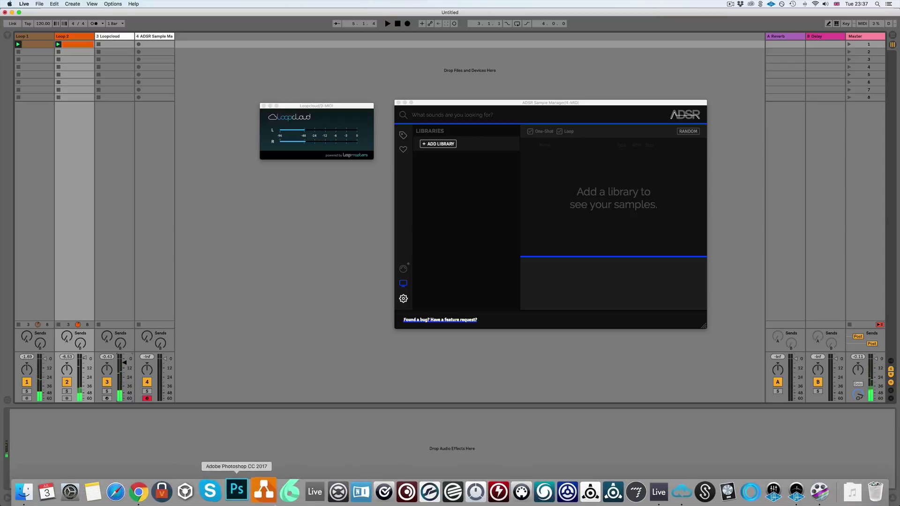
pyautogui.click(681, 491)
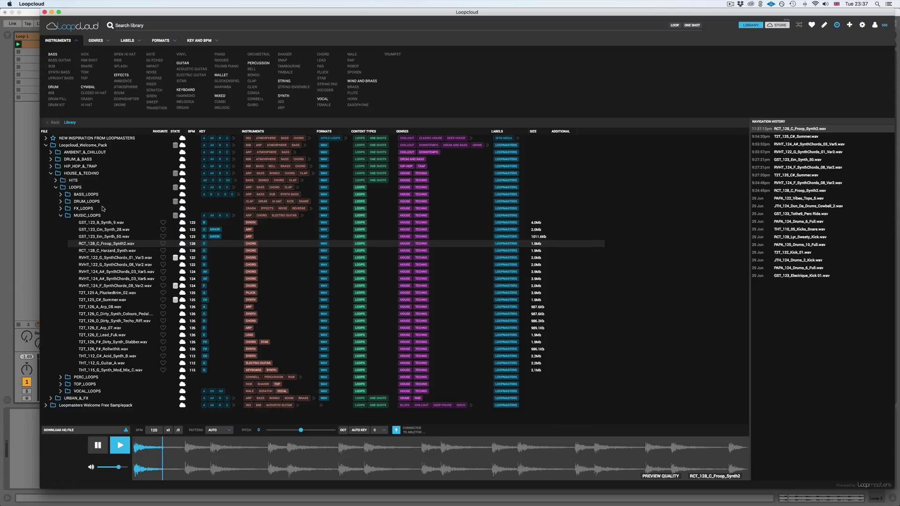
pyautogui.click(92, 215)
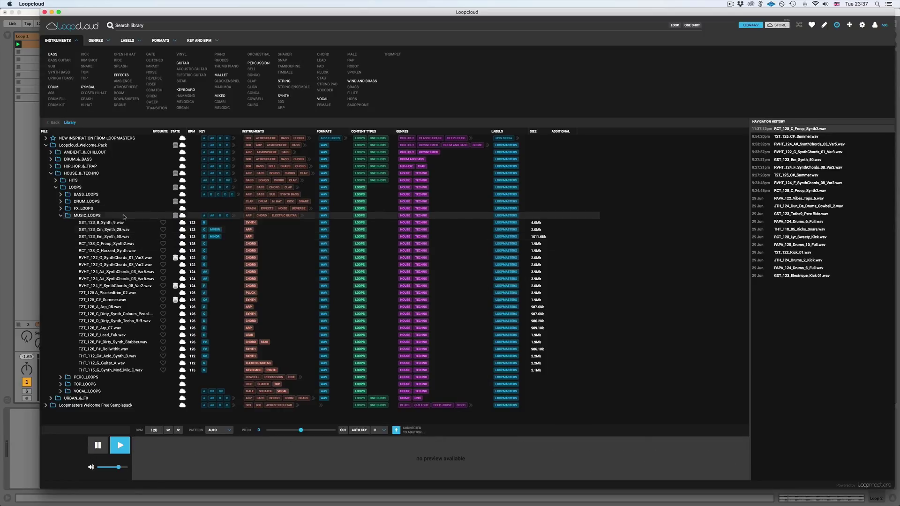
pyautogui.click(112, 229)
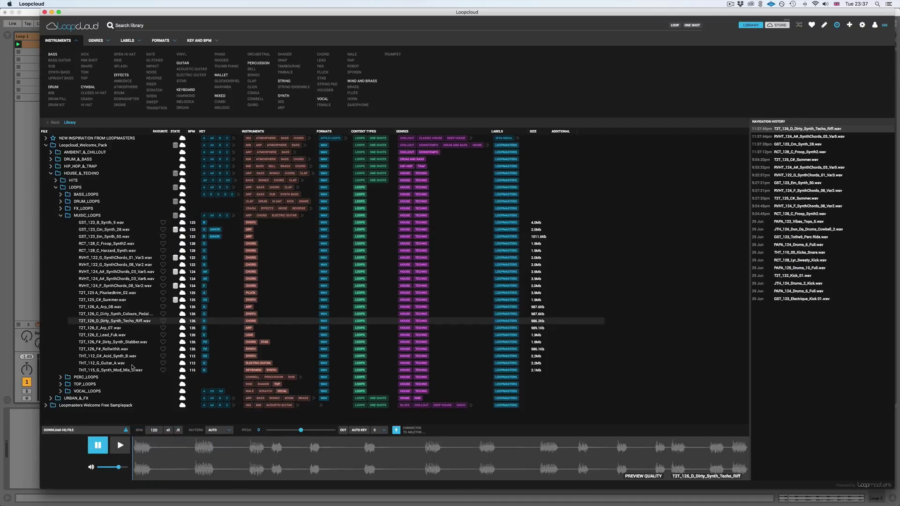
pyautogui.press('Up')
pyautogui.press('Up')
pyautogui.press('Up')
pyautogui.press('Up')
pyautogui.press('Up')
pyautogui.press('Up')
pyautogui.press('Up')
pyautogui.press('Up')
pyautogui.press('Up')
pyautogui.press('Up')
pyautogui.press('Up')
pyautogui.press('Up')
pyautogui.press('Up')
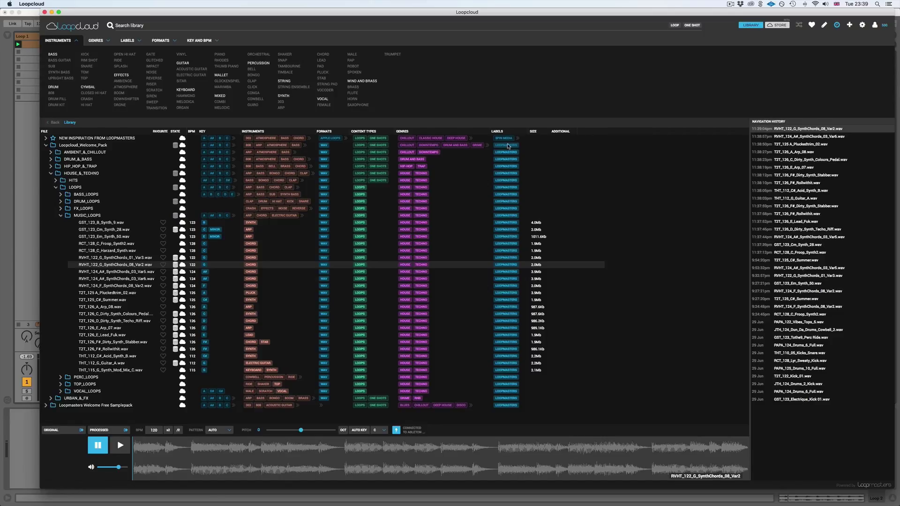
pyautogui.click(862, 25)
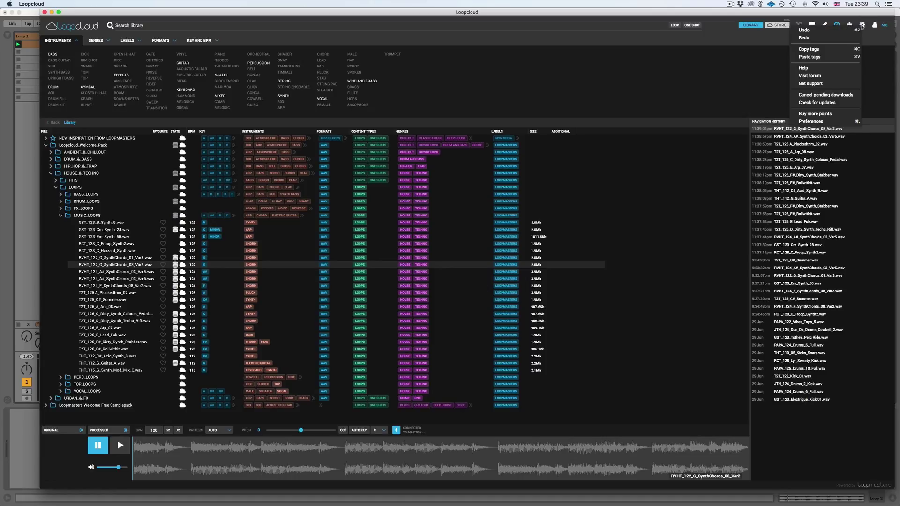
# Step: Add the Loopcloud_Welcome folder to Favorites from the Library Folder chooser, keeping the location unchanged
pyautogui.click(807, 120)
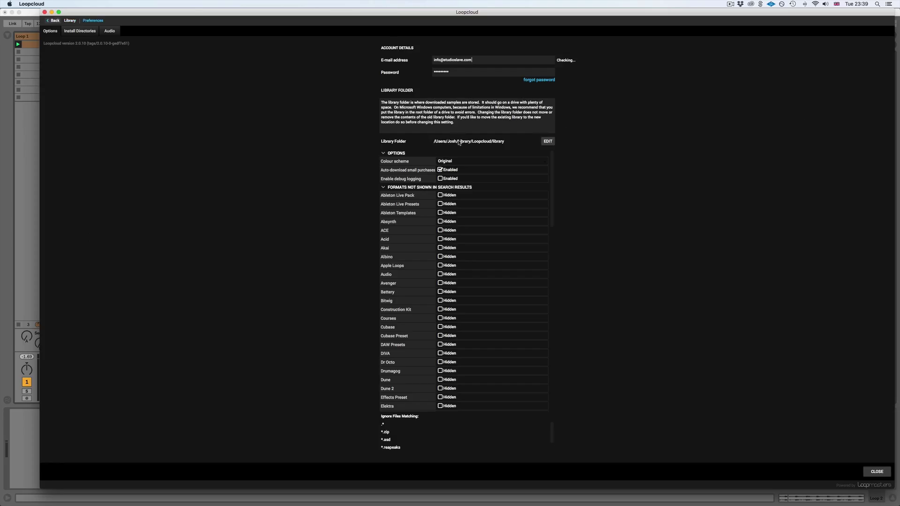
pyautogui.click(550, 142)
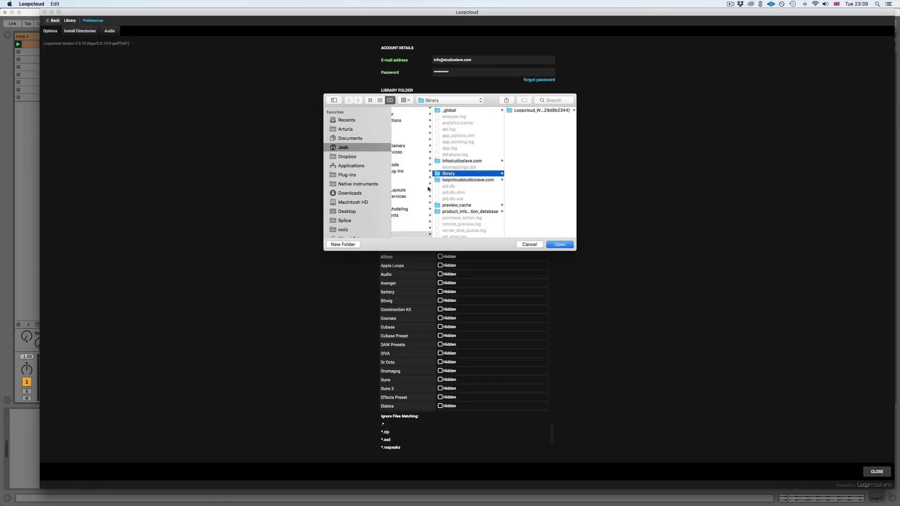
pyautogui.scroll(1, 412, 183)
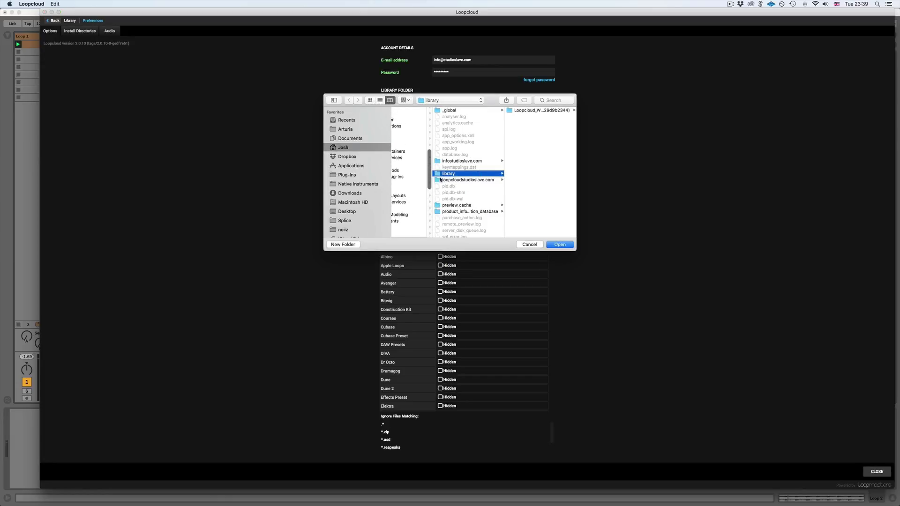
pyautogui.moveTo(524, 111); pyautogui.dragTo(346, 219)
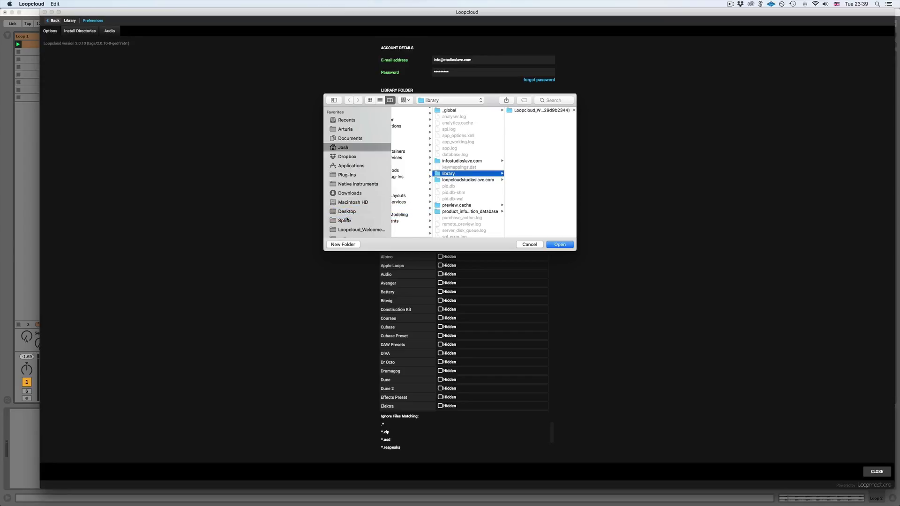
pyautogui.scroll(-2, 352, 234)
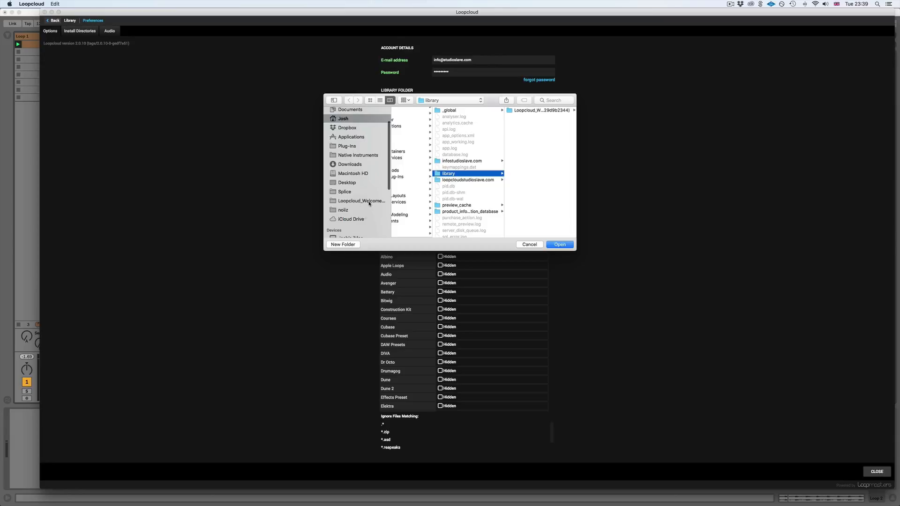
pyautogui.click(554, 243)
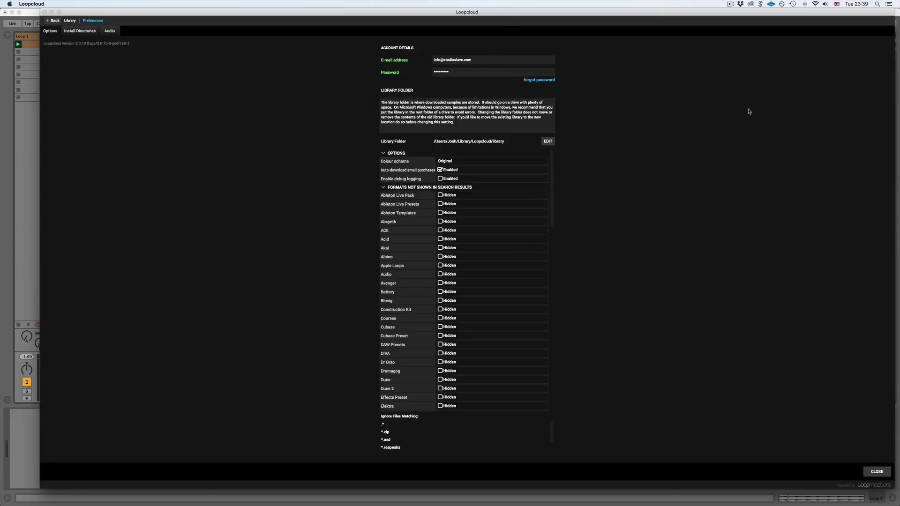
pyautogui.click(870, 470)
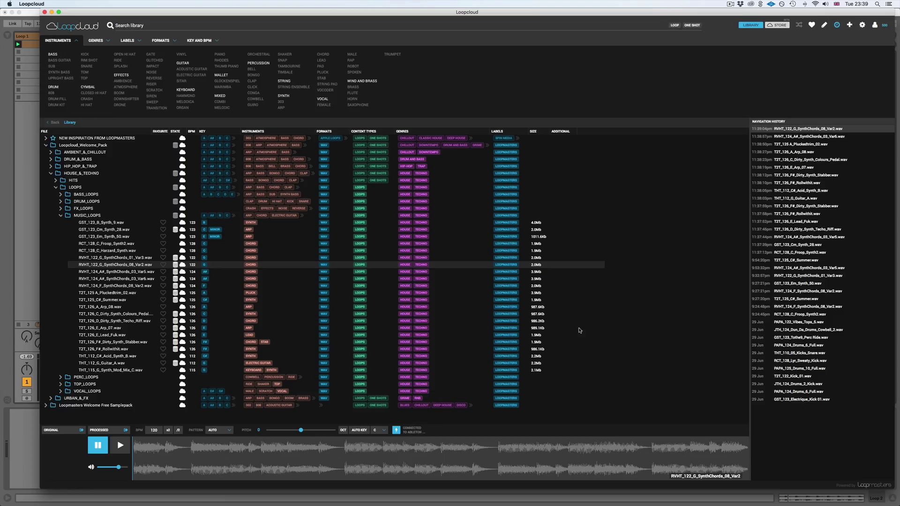
# Step: Add Loopcloud_Welcome from Favorites as an ADSR library, scanning 16 files
pyautogui.click(2, 53)
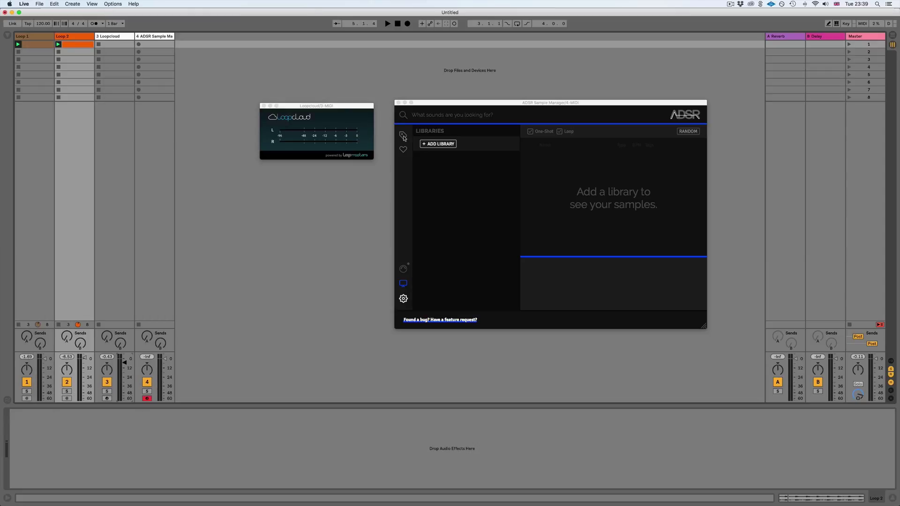
pyautogui.moveTo(434, 107)
pyautogui.mouseDown()
pyautogui.moveTo(409, 112)
pyautogui.moveTo(420, 109)
pyautogui.mouseUp()
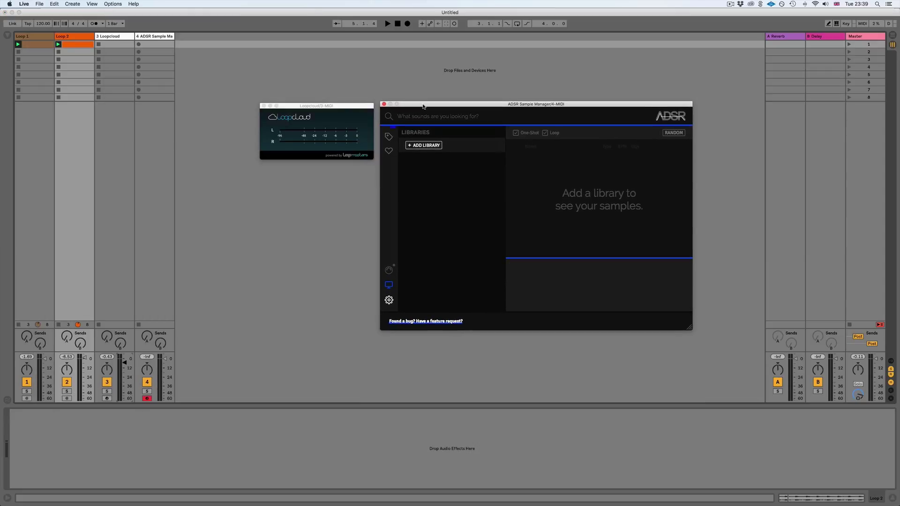
pyautogui.click(429, 143)
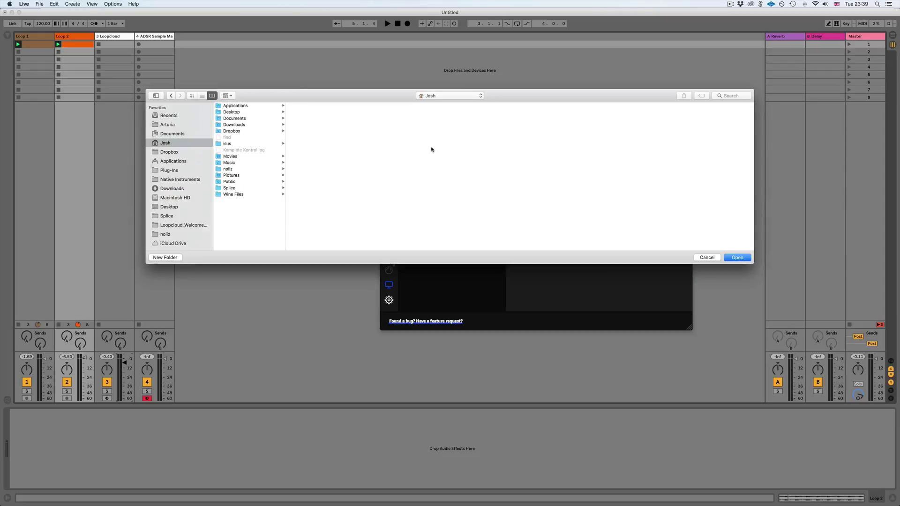
pyautogui.click(167, 225)
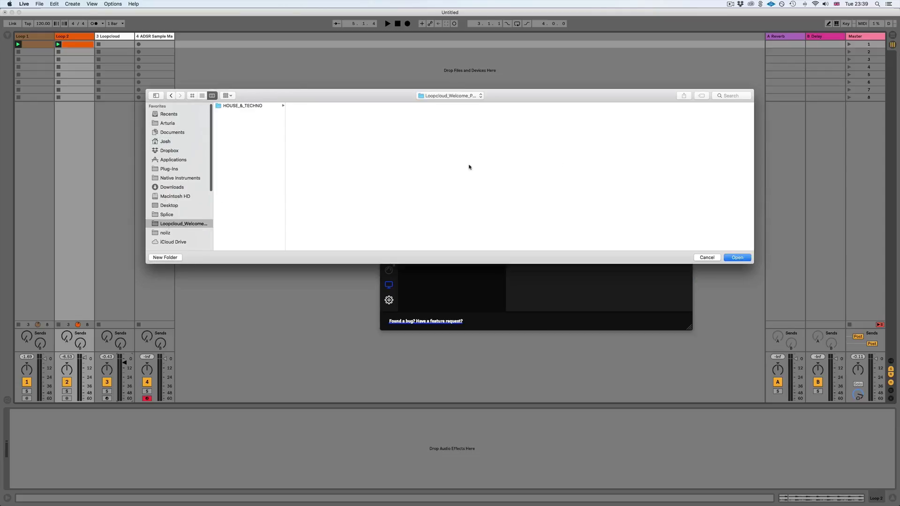
pyautogui.click(731, 258)
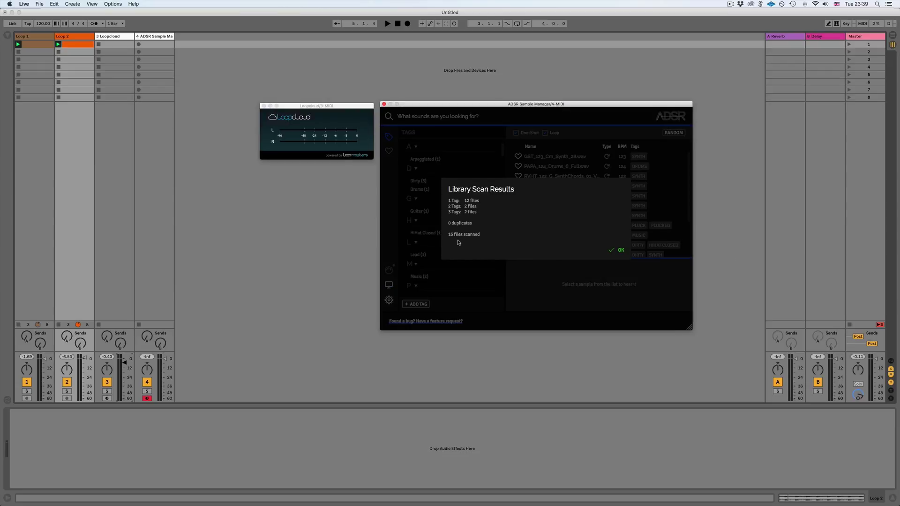
# Step: Close the scan results and audition the PAPA drums and synth chord samples down the list
pyautogui.click(619, 248)
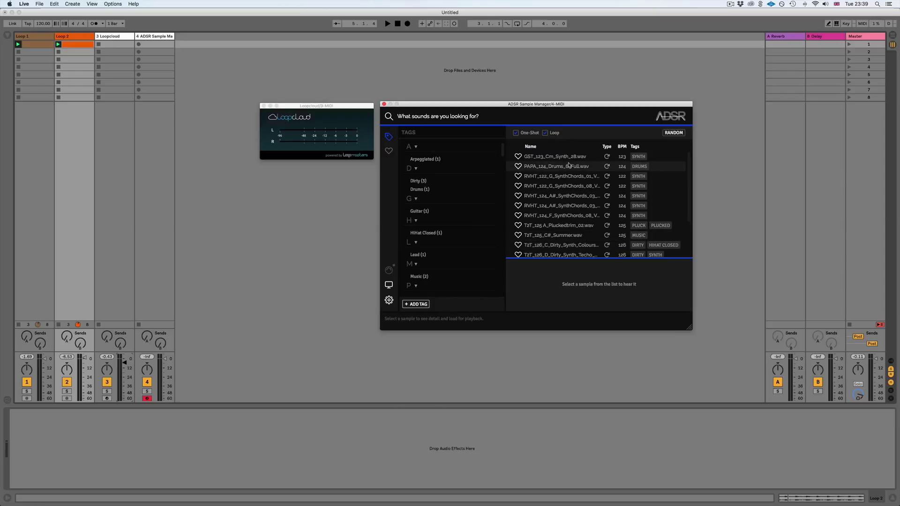
pyautogui.click(563, 165)
pyautogui.press('Down')
pyautogui.press('Down')
pyautogui.press('Down')
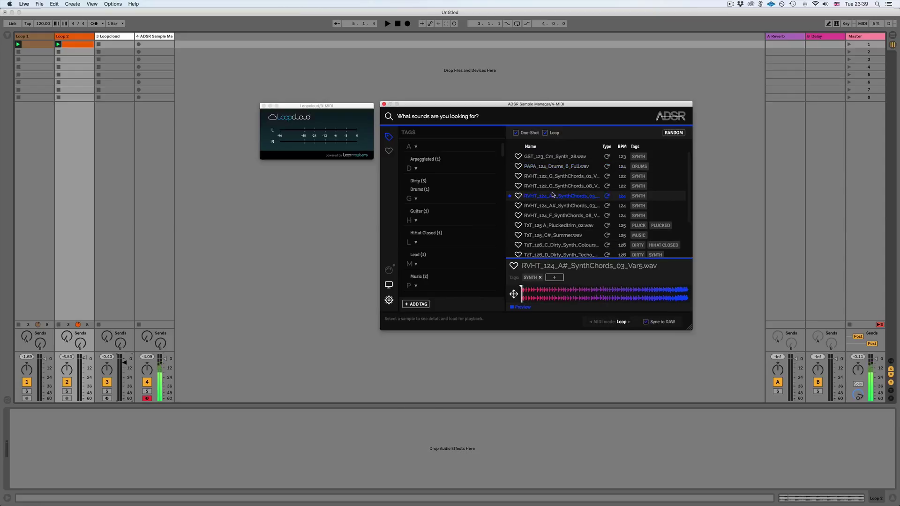
pyautogui.scroll(-1, 553, 215)
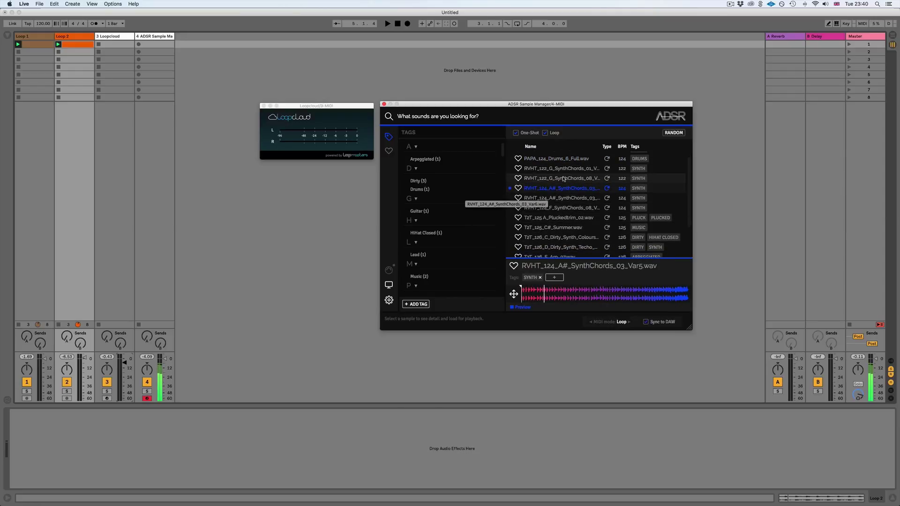
pyautogui.press('Down')
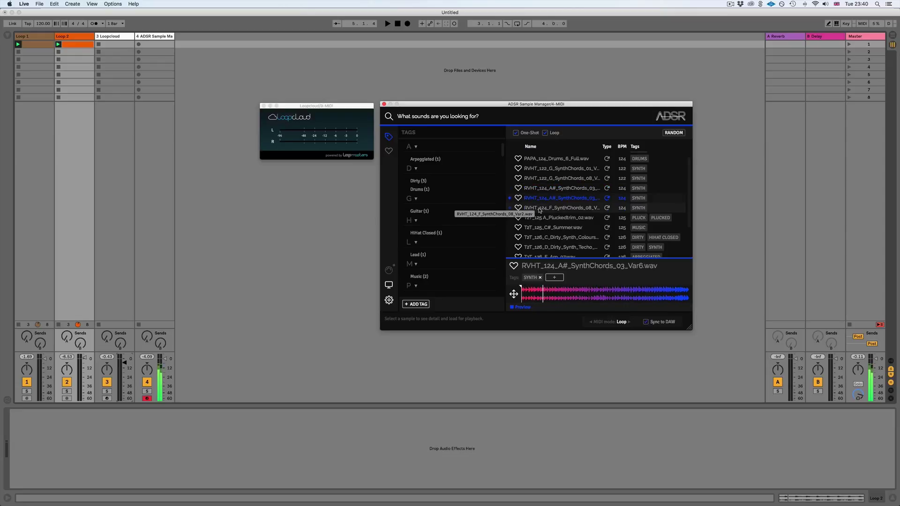
pyautogui.press('Down')
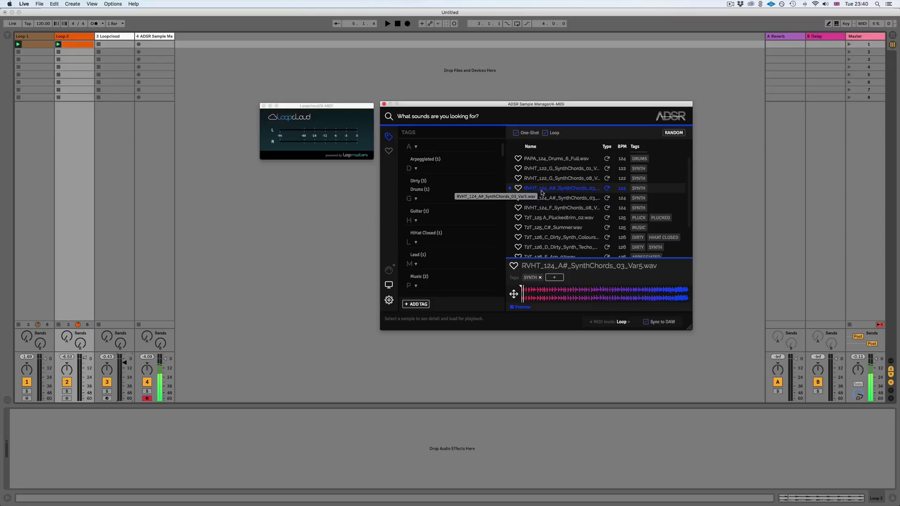
# Step: Load RVHT_124_A#_SynthChords_03_Var5.wav and trigger it with the Computer MIDI Keyboard enabled
pyautogui.click(542, 192)
pyautogui.click(512, 307)
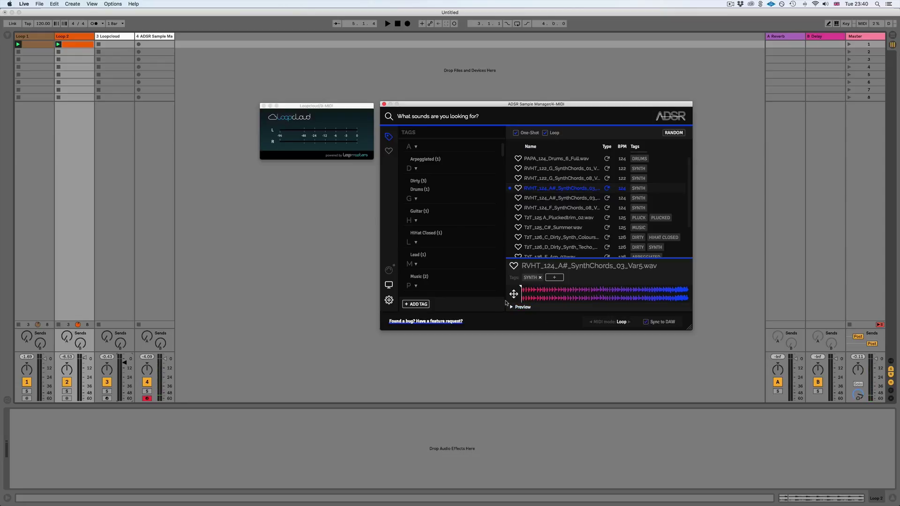
pyautogui.click(836, 23)
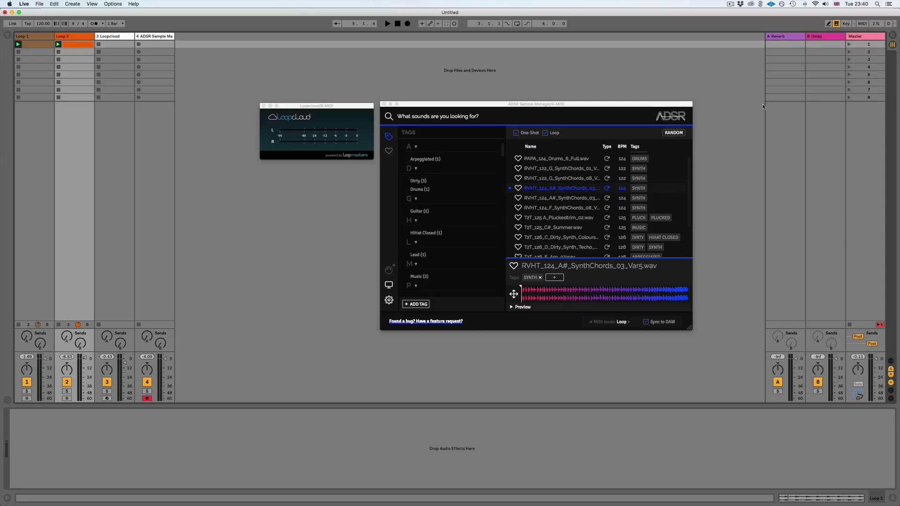
pyautogui.press('a')
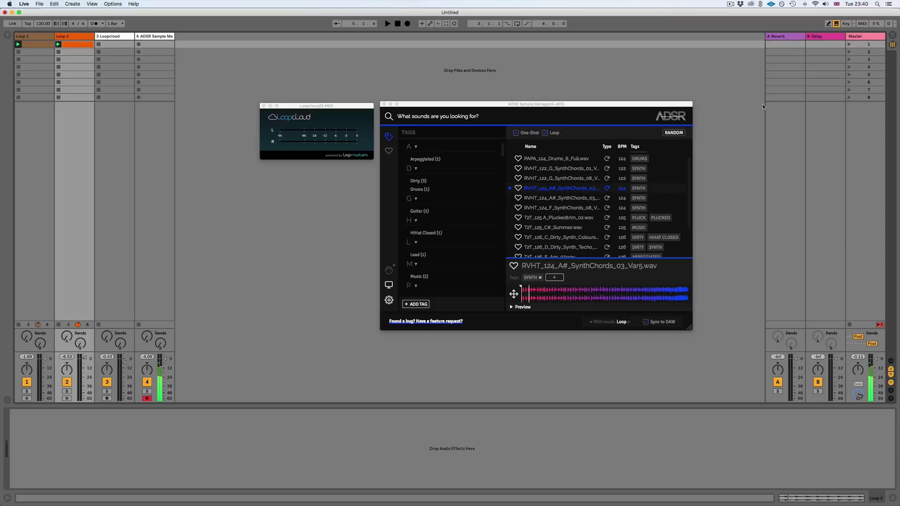
# Step: Create a MIDI clip on track 4 with a C3 note spanning the clip, and launch it
pyautogui.doubleClick(153, 47)
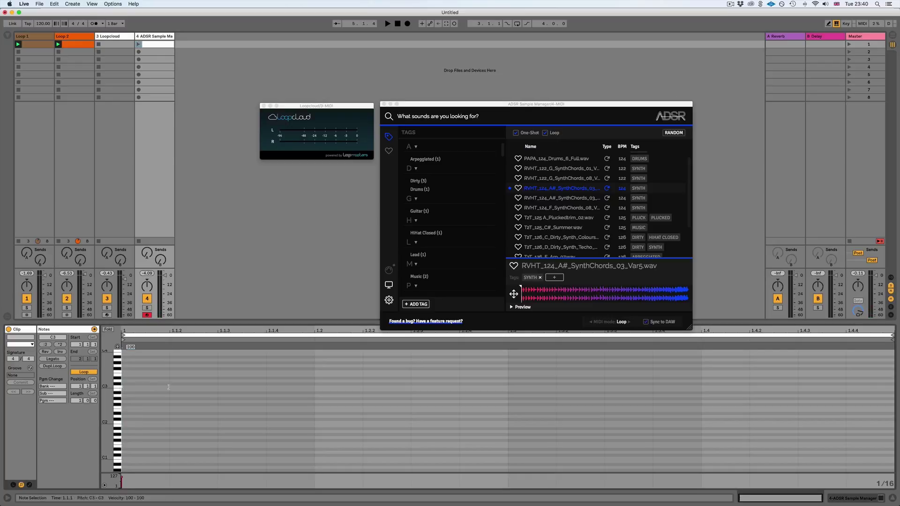
pyautogui.click(53, 359)
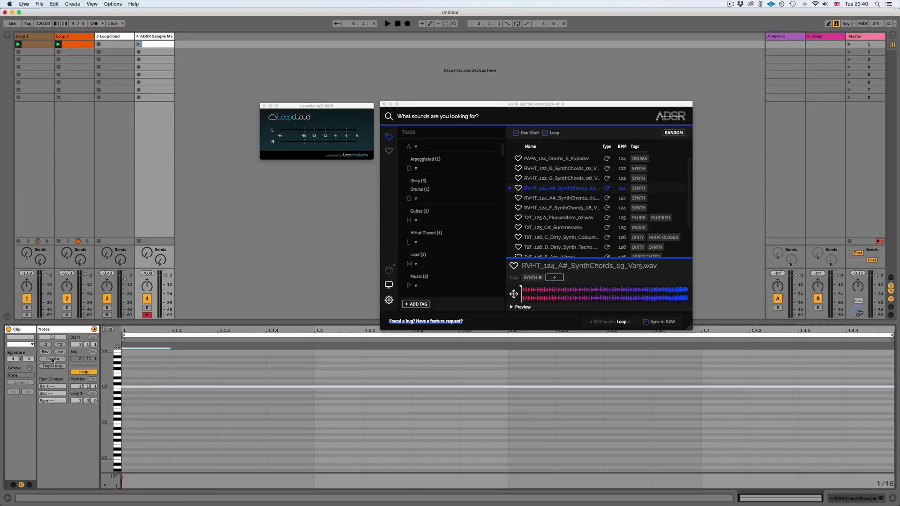
pyautogui.click(139, 44)
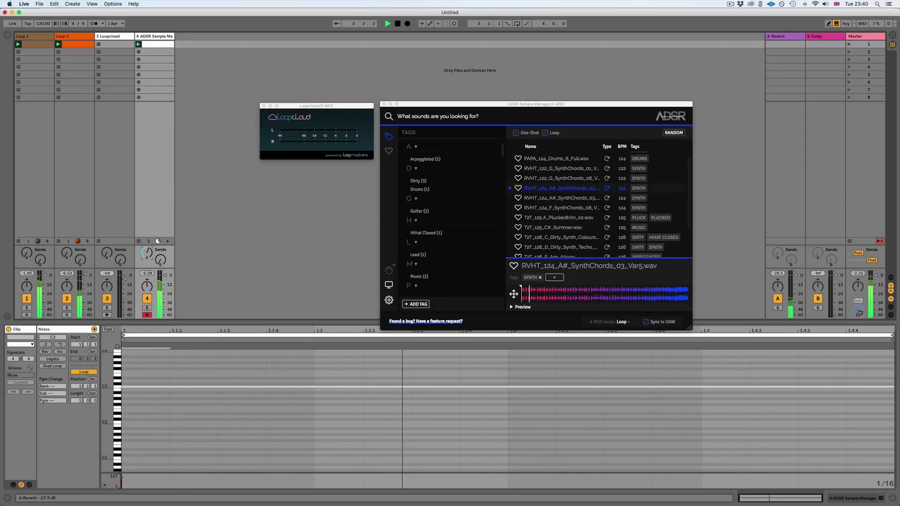
# Step: Switch the triggered sample through F_SynthChords_08 and A_Pluckedtrim_02 to T2T_125_C#_Summer.wav, then stop
pyautogui.click(537, 199)
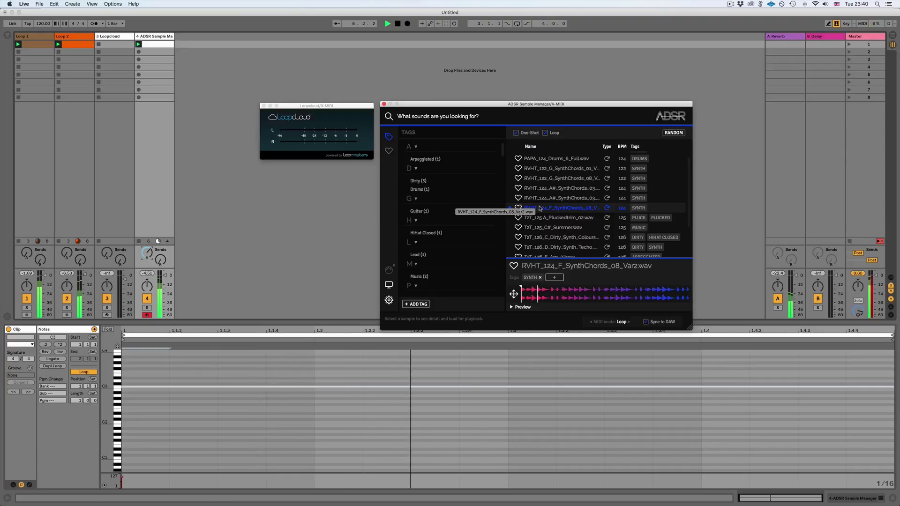
pyautogui.click(540, 208)
pyautogui.click(545, 217)
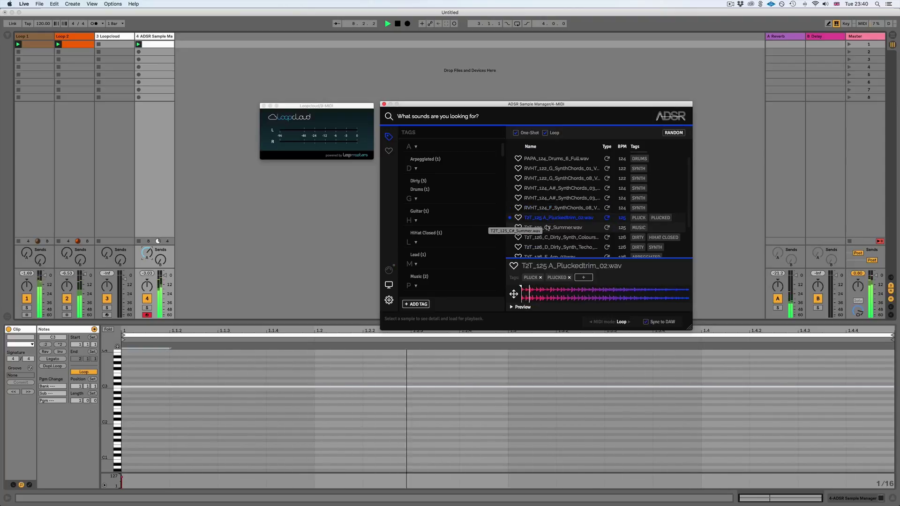
pyautogui.click(546, 227)
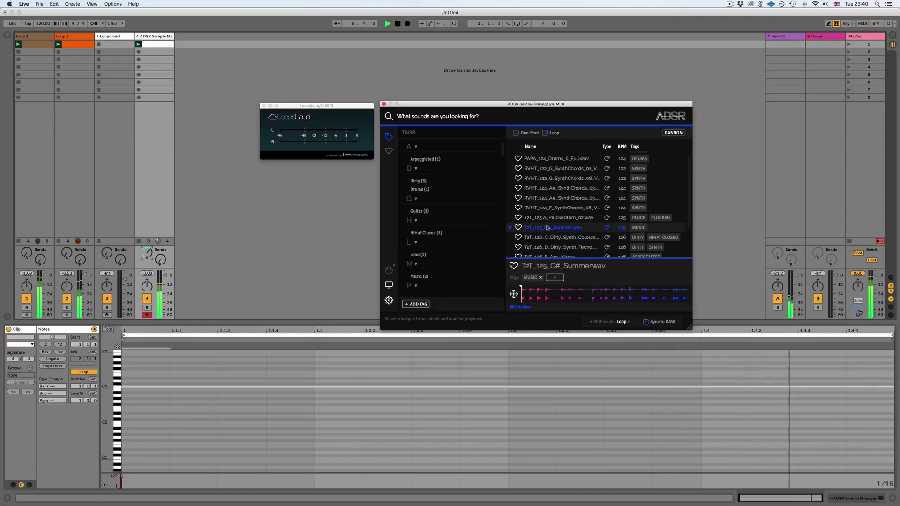
pyautogui.click(512, 308)
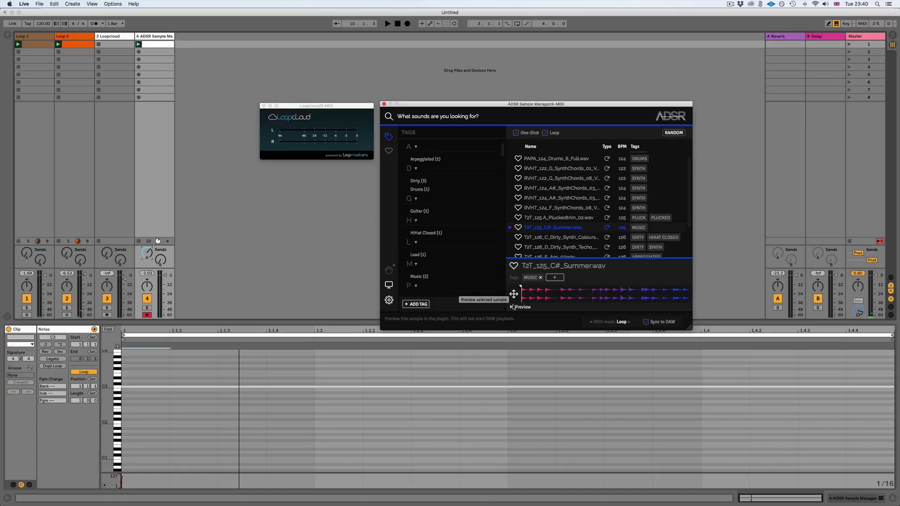
# Step: Preview and pause JTH_124_Dun_Da_Vocals_1_Wet.wav in Loopcloud, then return to Live
pyautogui.moveTo(594, 491)
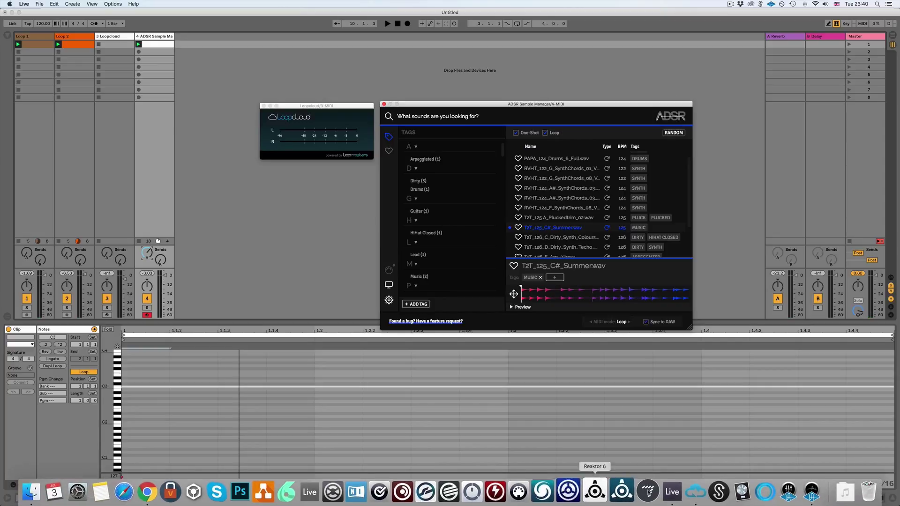
pyautogui.click(687, 490)
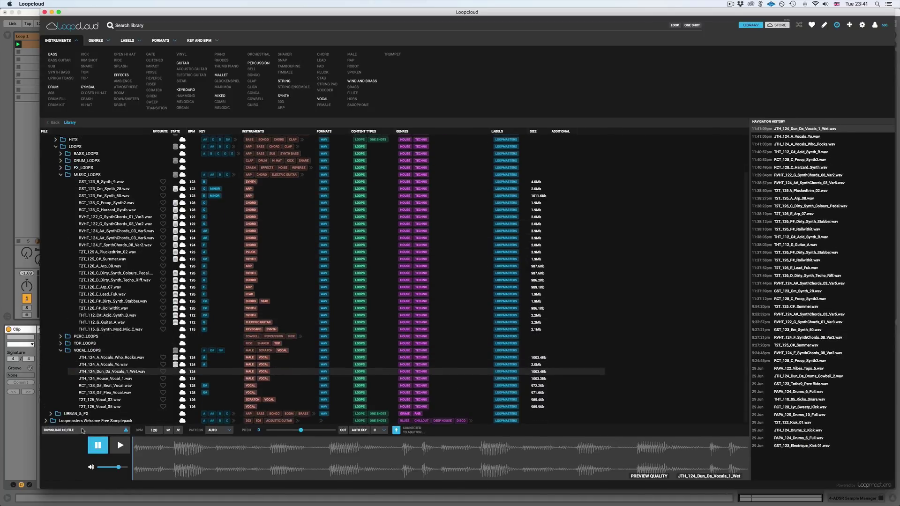
pyautogui.click(120, 446)
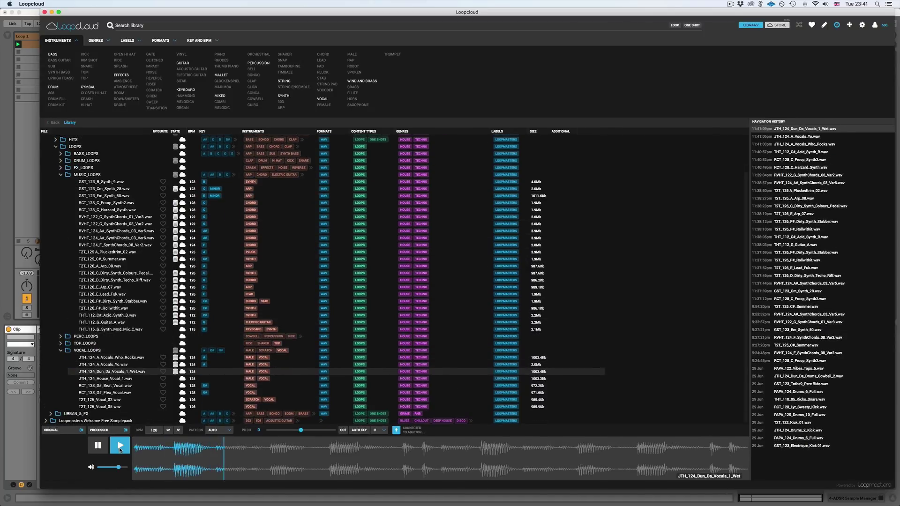
pyautogui.click(97, 445)
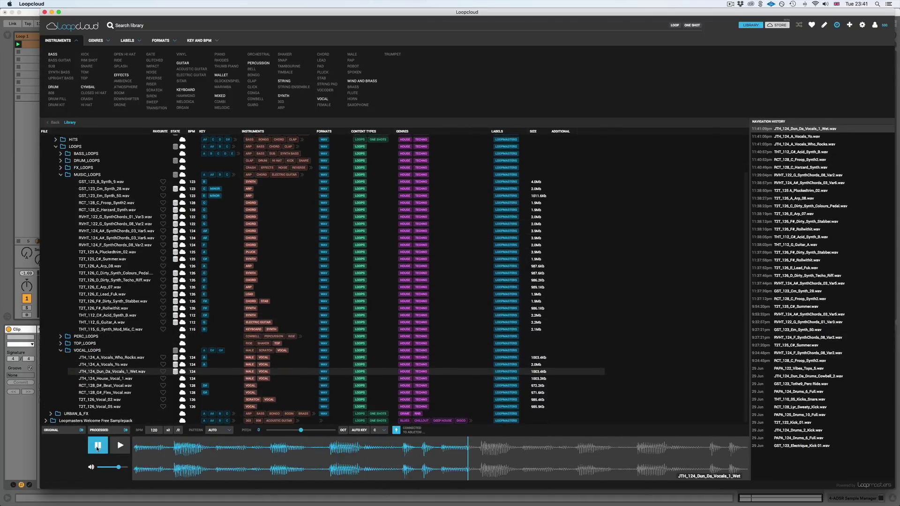
pyautogui.click(19, 406)
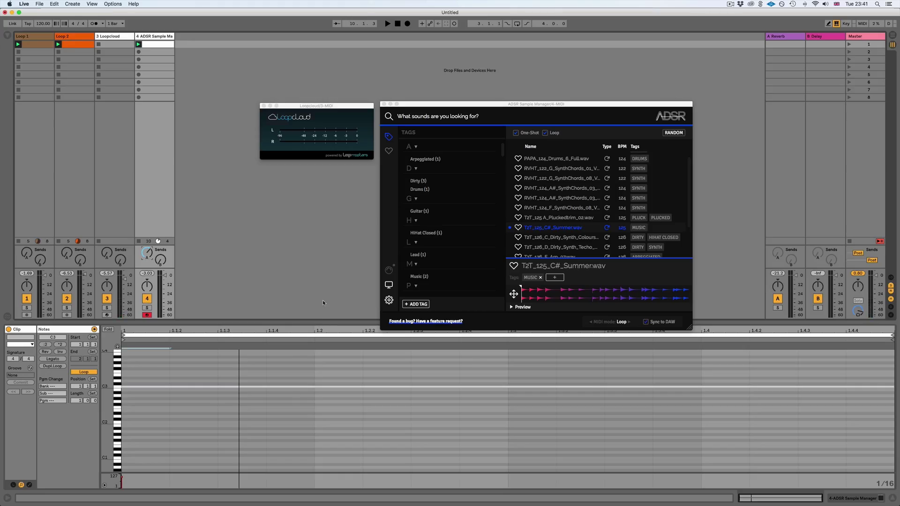
# Step: Refresh the welcome pack library to 22 files and audition T2T_126_F#_Rollwithit.wav
pyautogui.click(389, 285)
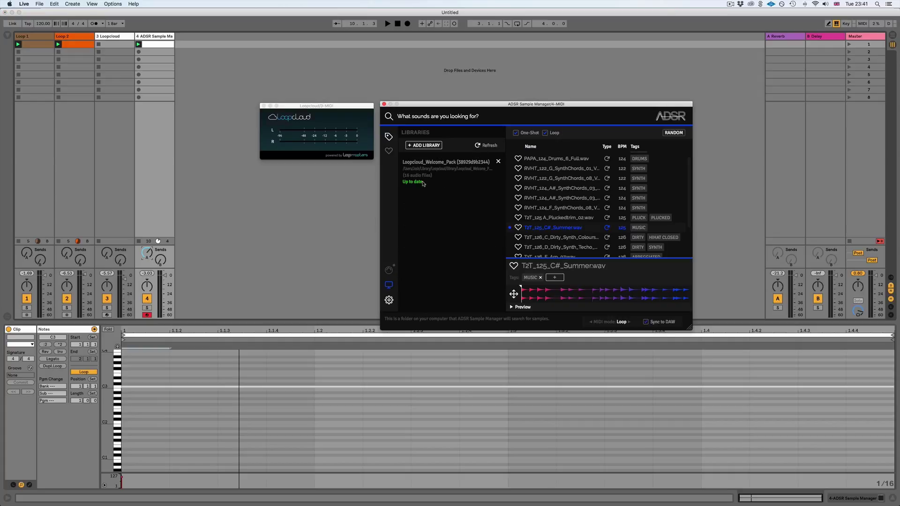
pyautogui.click(487, 146)
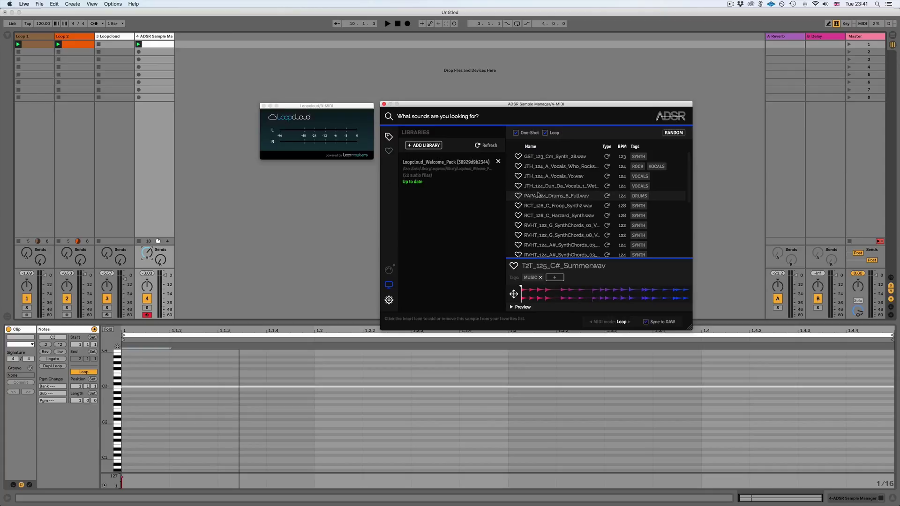
pyautogui.scroll(-4, 553, 194)
pyautogui.click(553, 232)
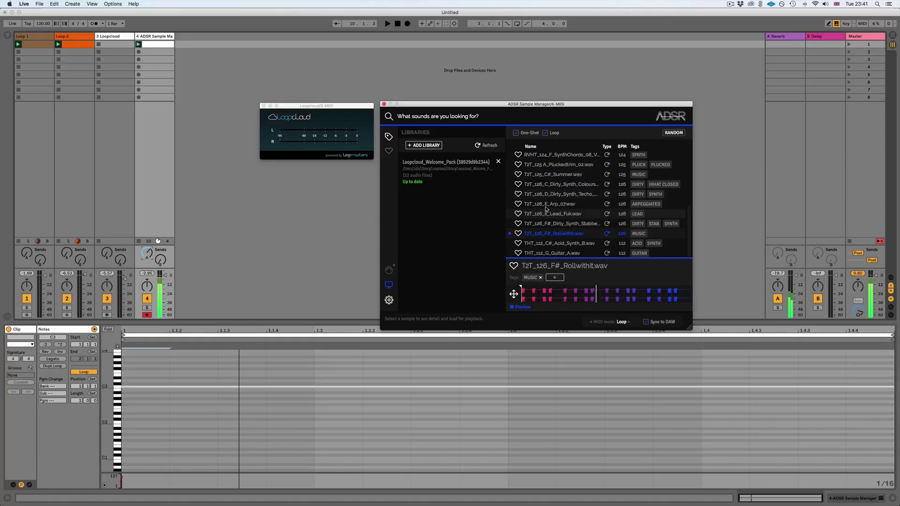
pyautogui.scroll(5, 642, 215)
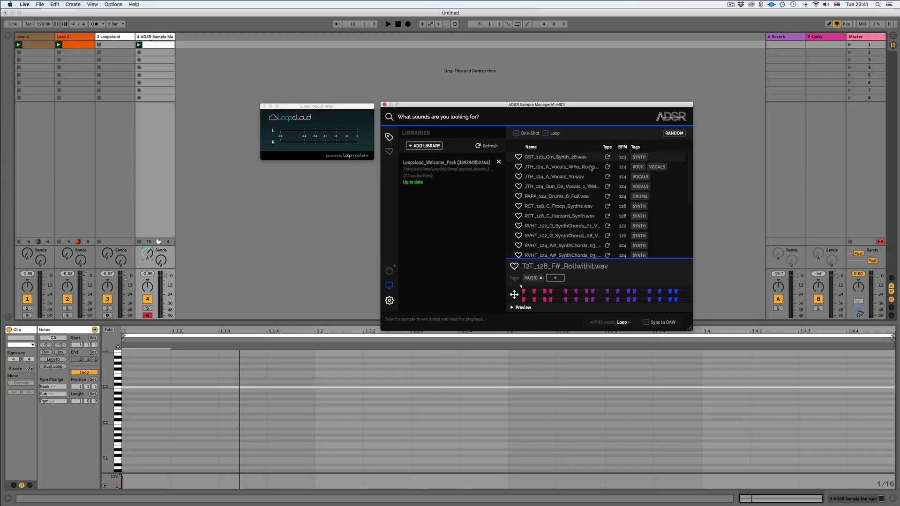
# Step: Filter by the VOCALS tag and audition the Dun_Da and Vocals_Yo samples
pyautogui.click(640, 176)
pyautogui.click(585, 177)
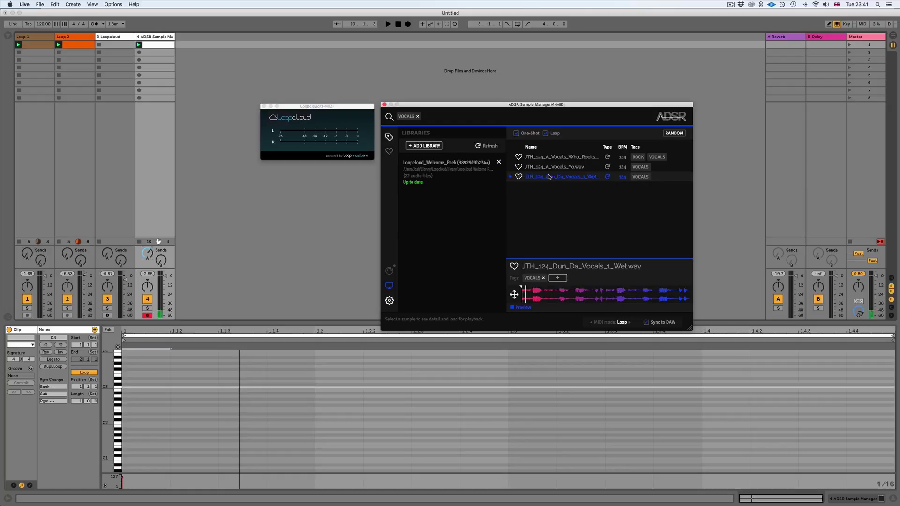
pyautogui.click(556, 167)
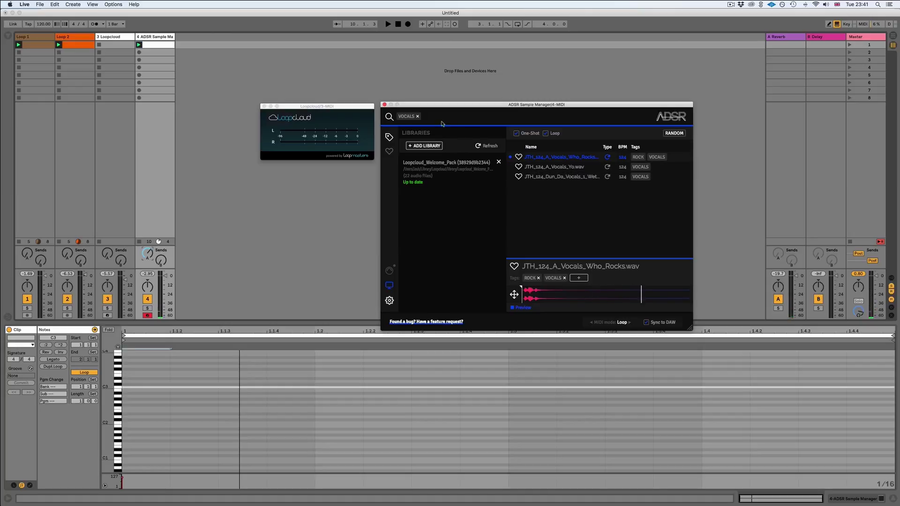
# Step: Replace the VOCALS tag filter with SYNTH
pyautogui.click(417, 116)
pyautogui.scroll(-5, 598, 199)
pyautogui.scroll(3, 598, 199)
pyautogui.write('synth')
pyautogui.press('Return')
# Step: Play Froop_Synth2, load RVHT_124_A#_SynthChords_03_Var5.wav, and zoom the MIDI clip to about two bars
pyautogui.click(547, 165)
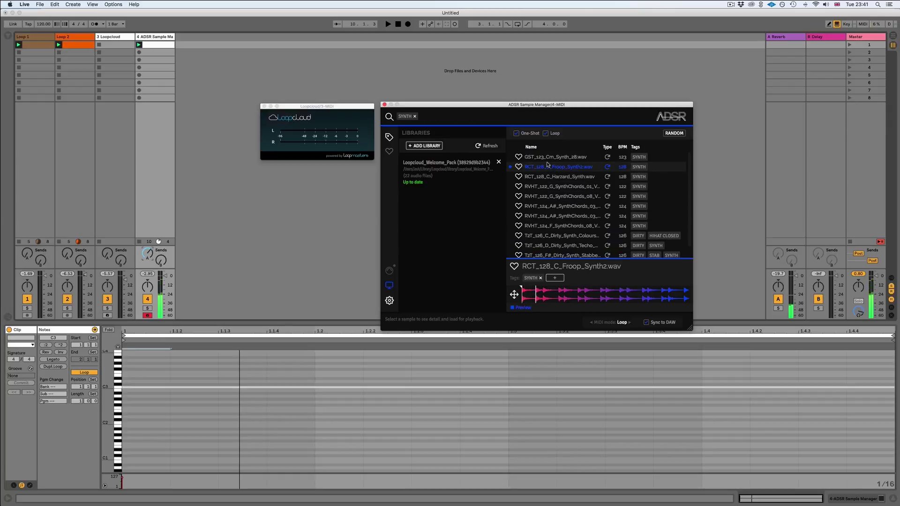
pyautogui.press('space')
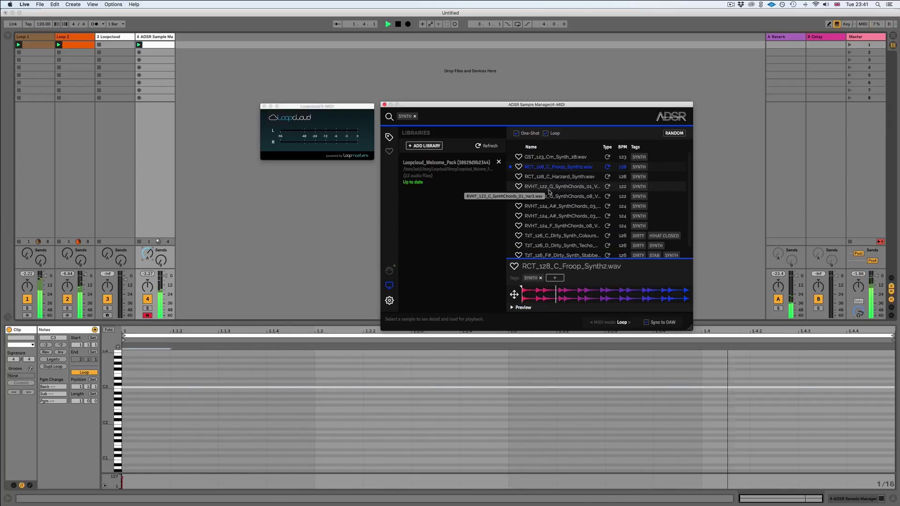
pyautogui.click(550, 204)
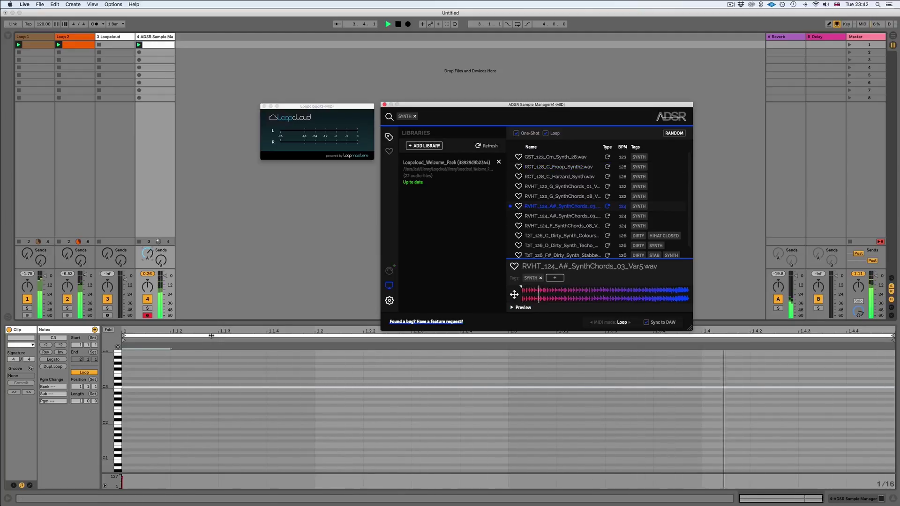
pyautogui.moveTo(211, 335); pyautogui.dragTo(233, 335)
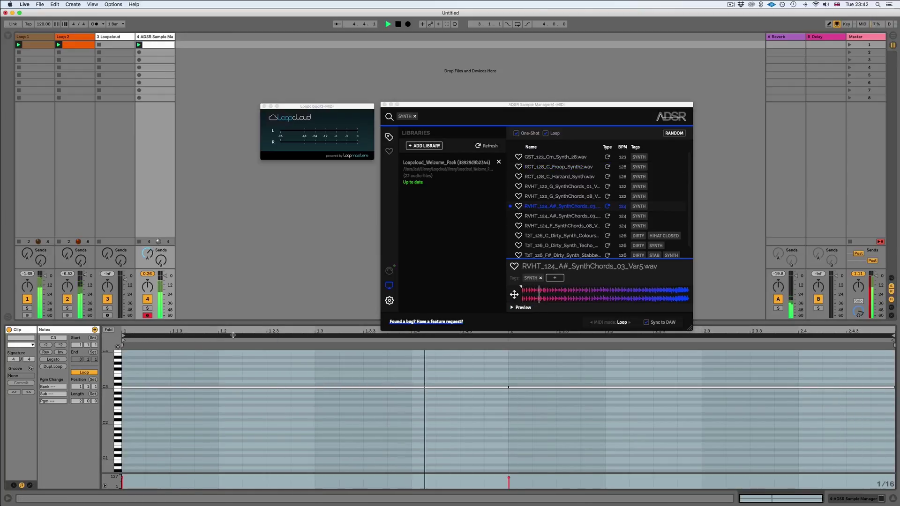